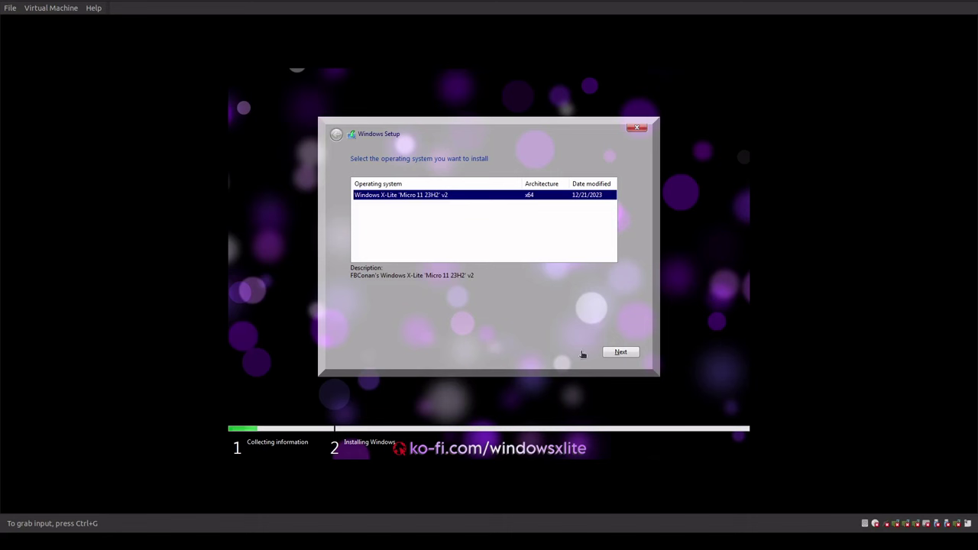
Step: Choose the Windows X-Lite 'Micro 11 23H2' v2 edition in Windows Setup and continue
{"action": "left_click", "coordinate": [544, 199]}
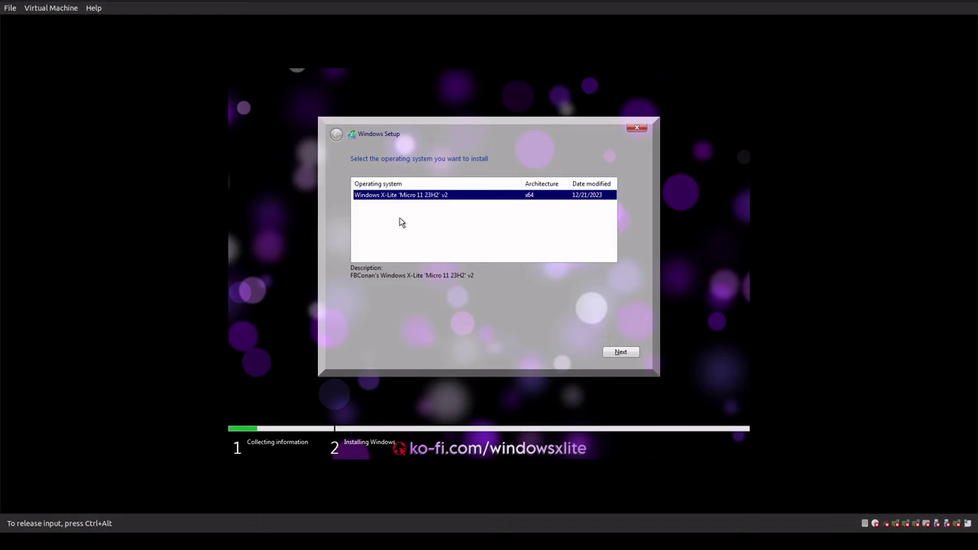
{"action": "left_click", "coordinate": [604, 349]}
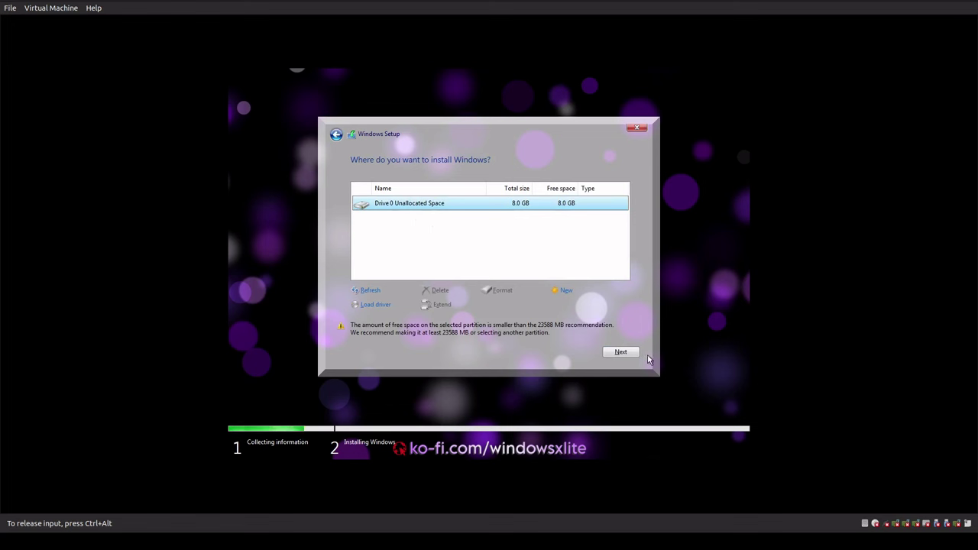
Step: Install Windows onto Drive 0's 8.0 GB unallocated space up to the restart countdown
{"action": "left_click", "coordinate": [622, 352]}
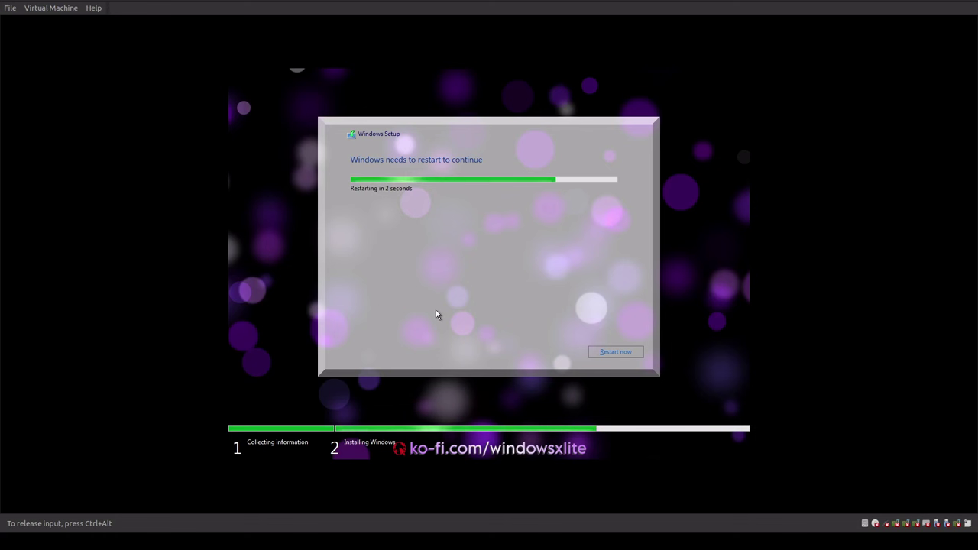
Step: Release input from the VM and let it reboot through setup to the X-Lite desktop
{"action": "key", "text": "ctrl+alt"}
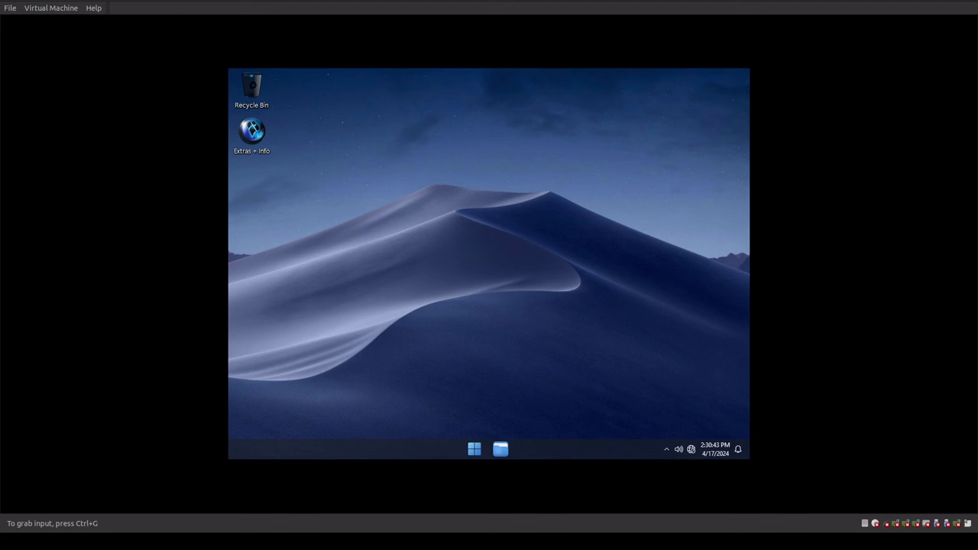
Step: Open Task Manager's Performance page to check memory (0.8/7.9 GB) and CPU (3%) usage
{"action": "left_click", "coordinate": [356, 457]}
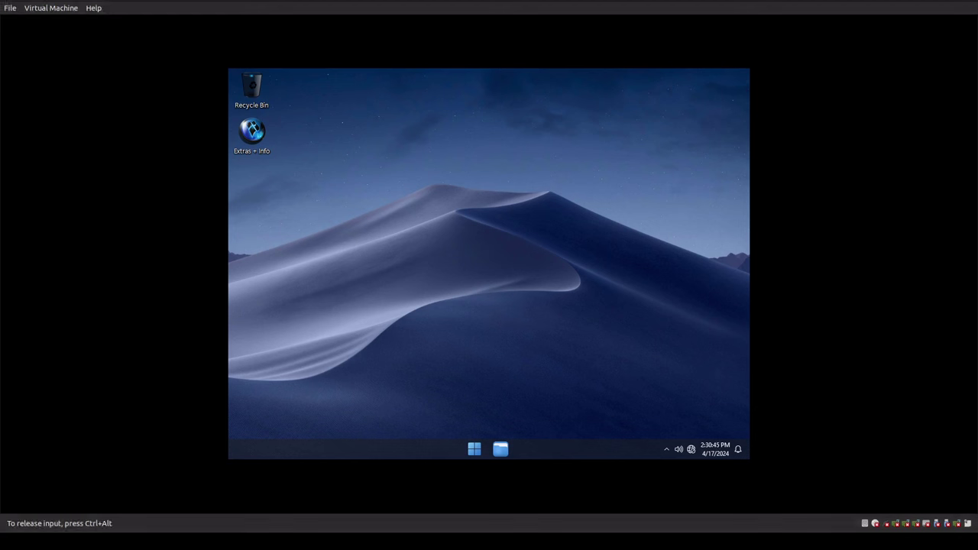
{"action": "right_click", "coordinate": [354, 451]}
{"action": "left_click", "coordinate": [383, 406]}
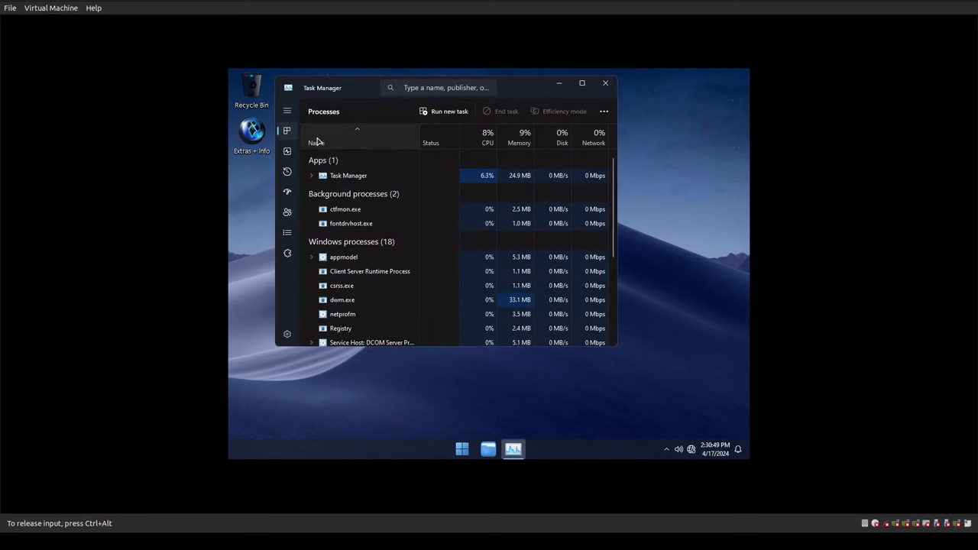
{"action": "left_click", "coordinate": [288, 152]}
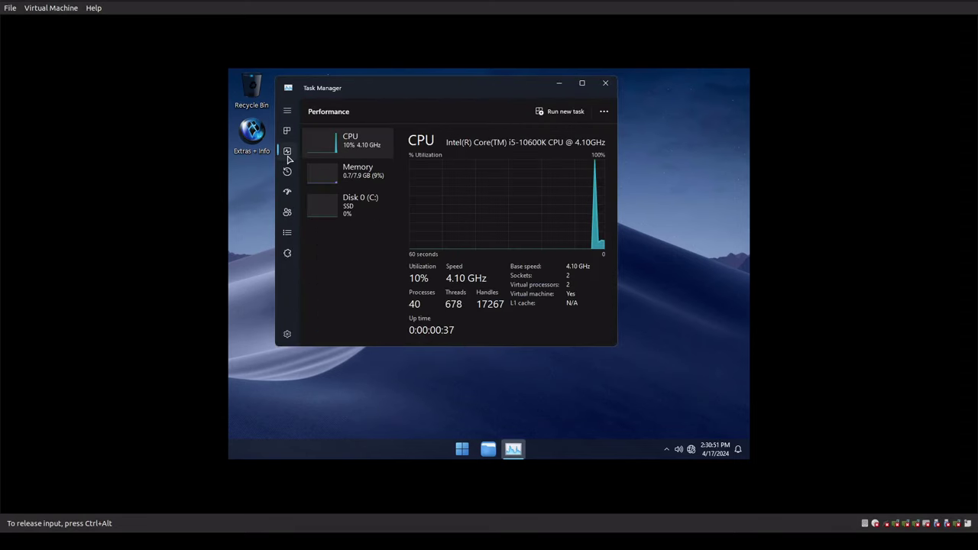
{"action": "left_click", "coordinate": [356, 174]}
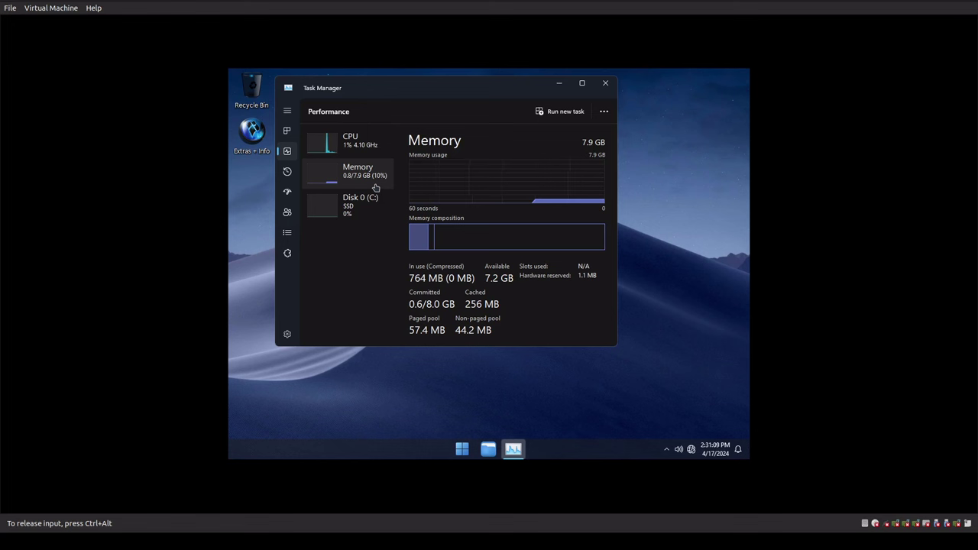
{"action": "left_click", "coordinate": [357, 142]}
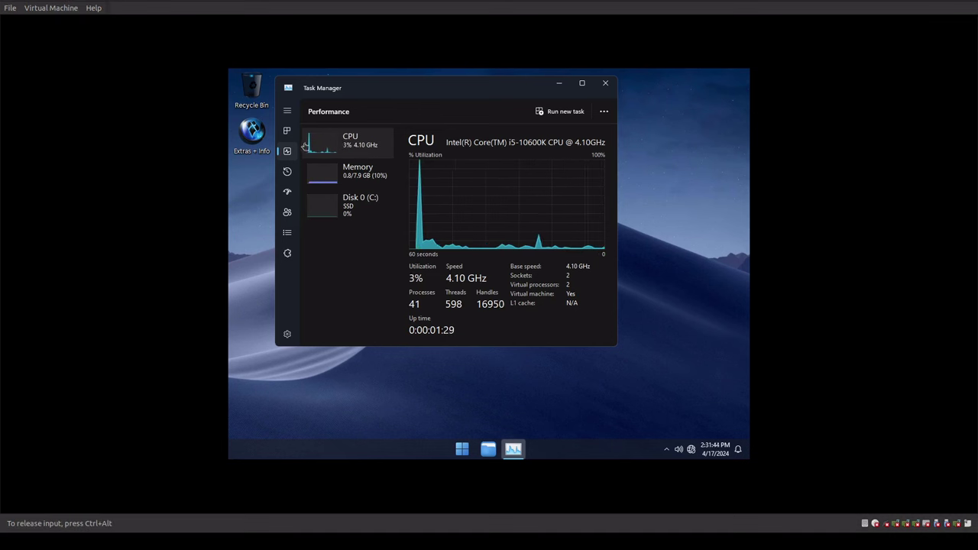
Step: Glance at Startup apps, then open This PC showing C: with 4.80 GB free of 7.88 GB
{"action": "left_click", "coordinate": [283, 197]}
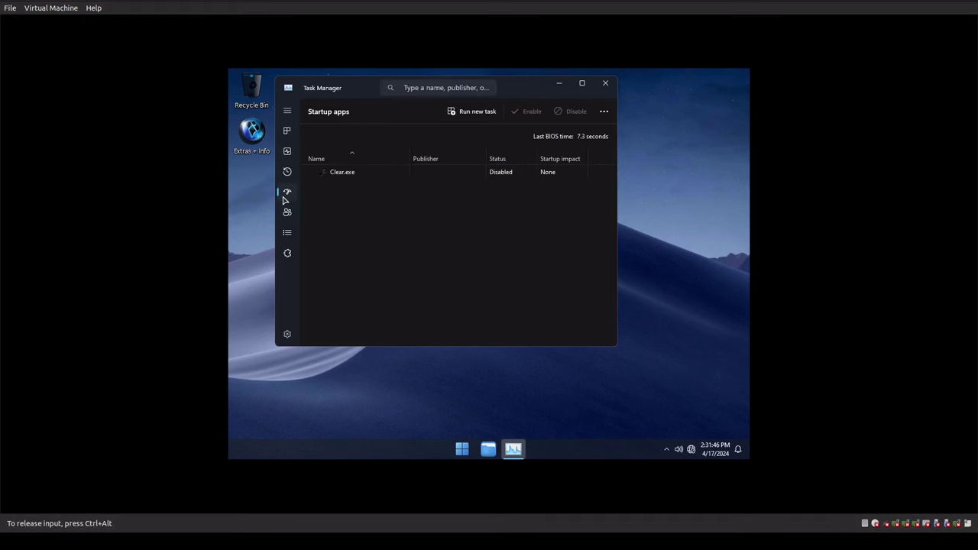
{"action": "left_click", "coordinate": [288, 150]}
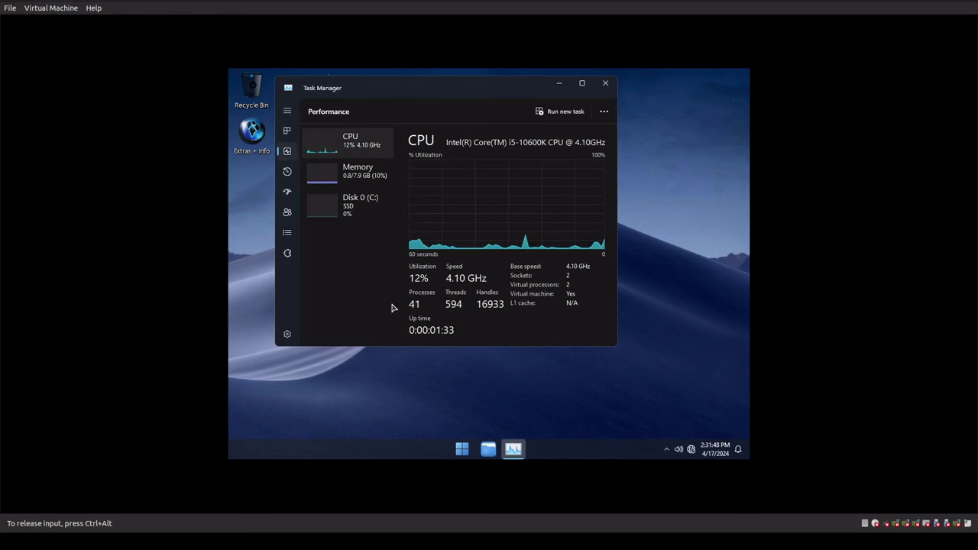
{"action": "right_click", "coordinate": [390, 456]}
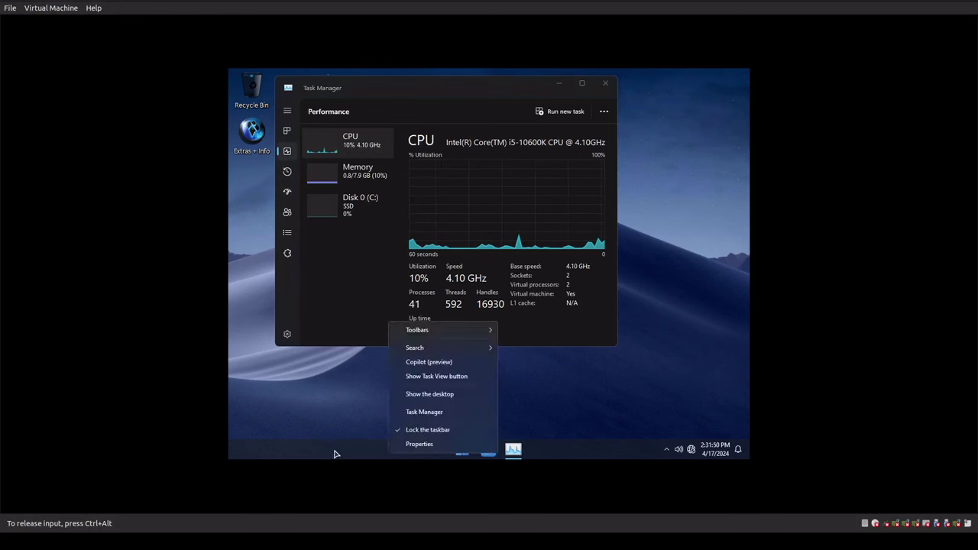
{"action": "left_click", "coordinate": [336, 454]}
{"action": "left_click", "coordinate": [498, 449]}
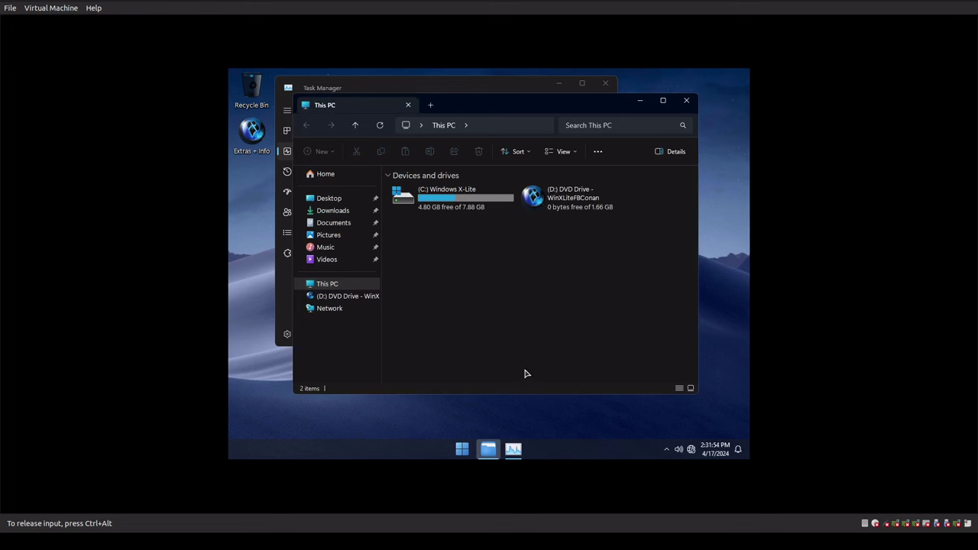
{"action": "key", "text": "ctrl+alt"}
Step: Open This PC's system properties and its advanced system settings
{"action": "right_click", "coordinate": [341, 284]}
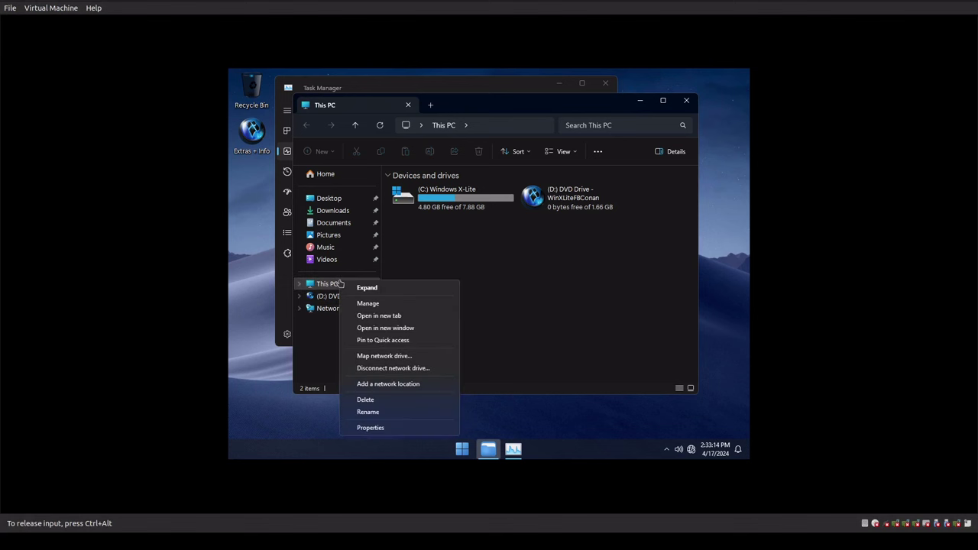
{"action": "left_click", "coordinate": [373, 428]}
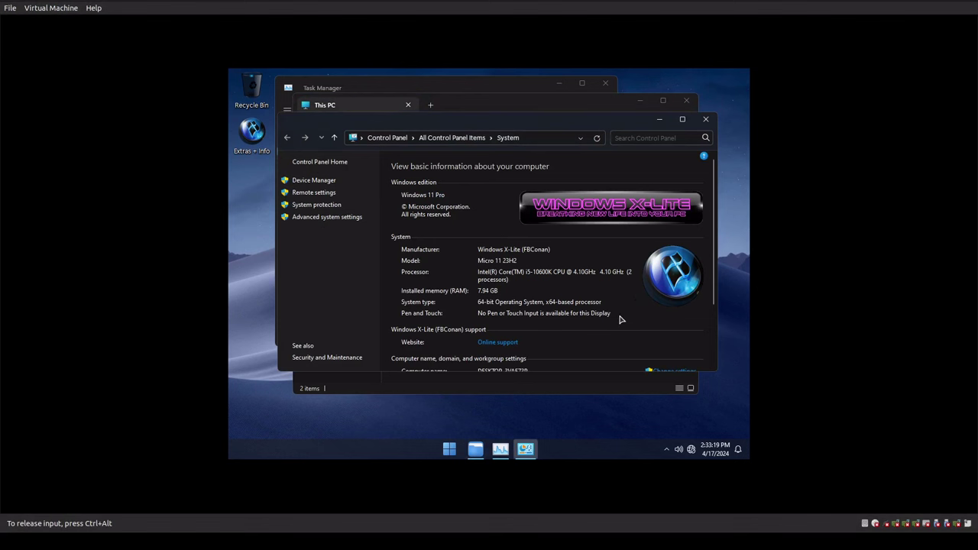
{"action": "scroll", "coordinate": [620, 319], "scroll_direction": "down", "scroll_amount": 1}
{"action": "scroll", "coordinate": [620, 320], "scroll_direction": "down", "scroll_amount": 1}
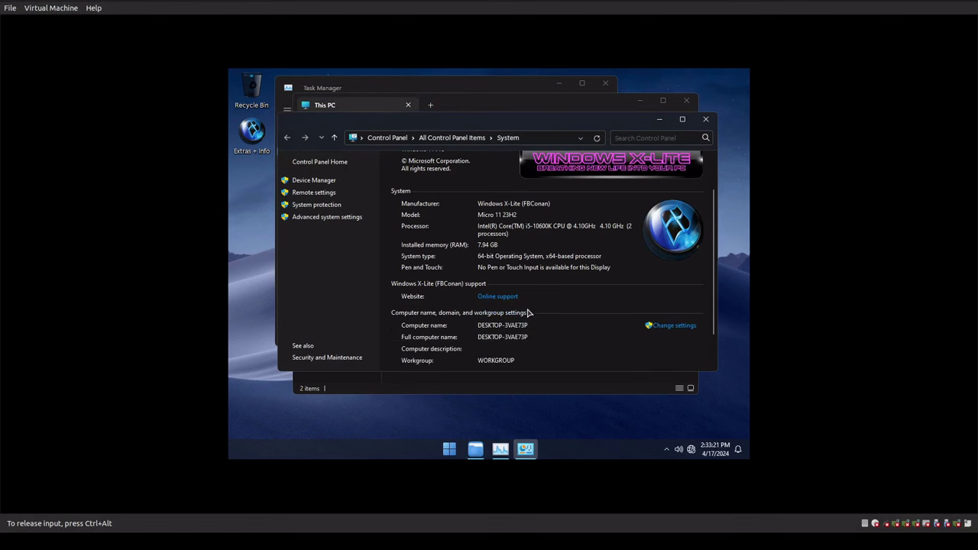
{"action": "scroll", "coordinate": [530, 325], "scroll_direction": "down", "scroll_amount": 1}
{"action": "scroll", "coordinate": [529, 325], "scroll_direction": "down", "scroll_amount": 1}
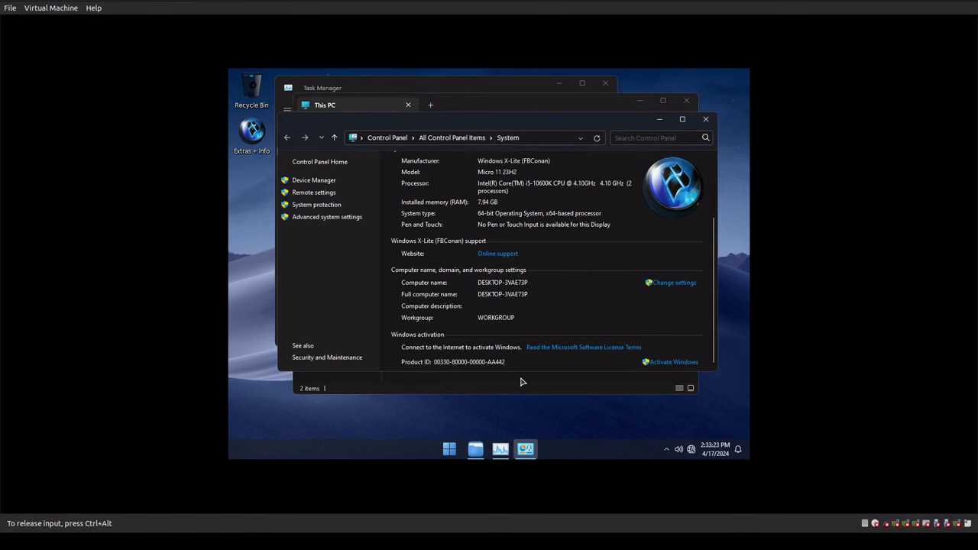
{"action": "left_click", "coordinate": [325, 218]}
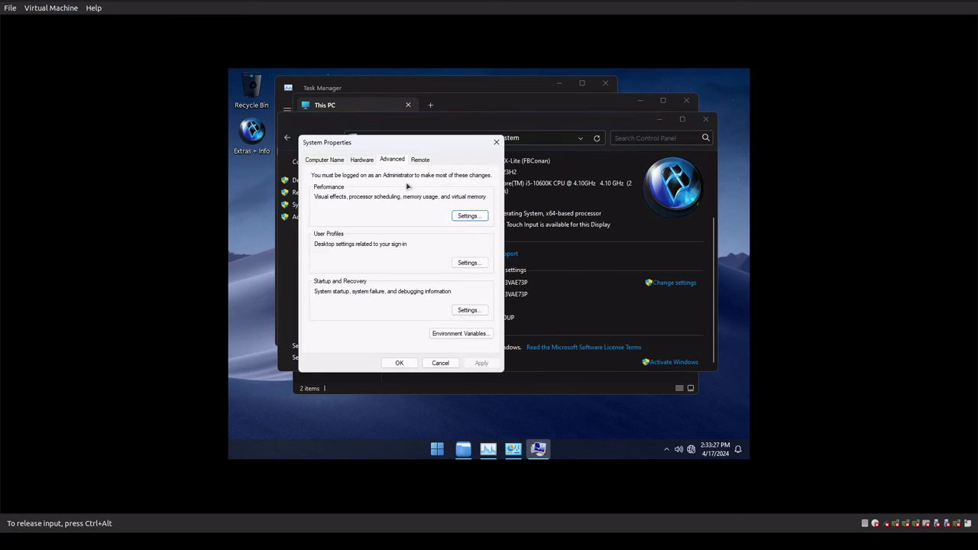
Step: Set the paging file to be managed automatically for all drives and confirm
{"action": "left_click", "coordinate": [469, 215]}
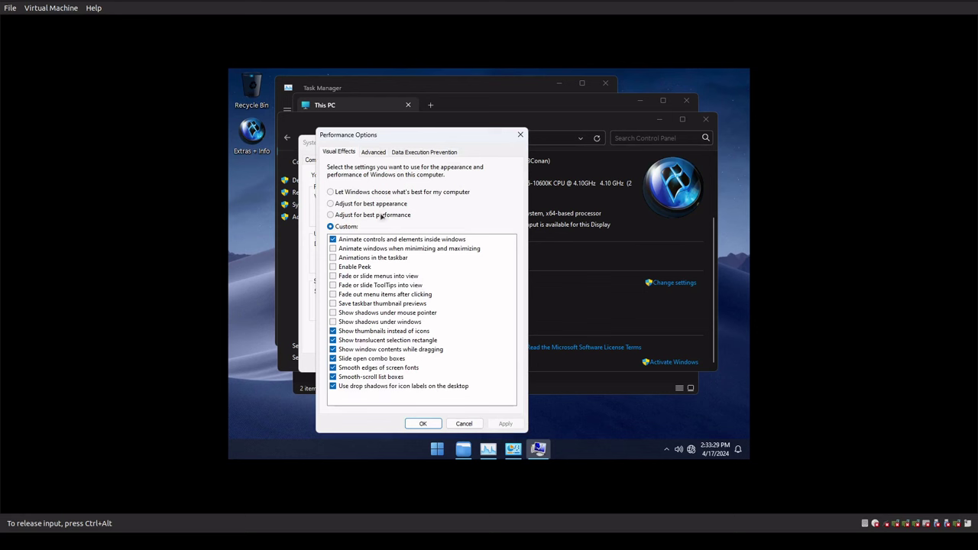
{"action": "left_click", "coordinate": [375, 152]}
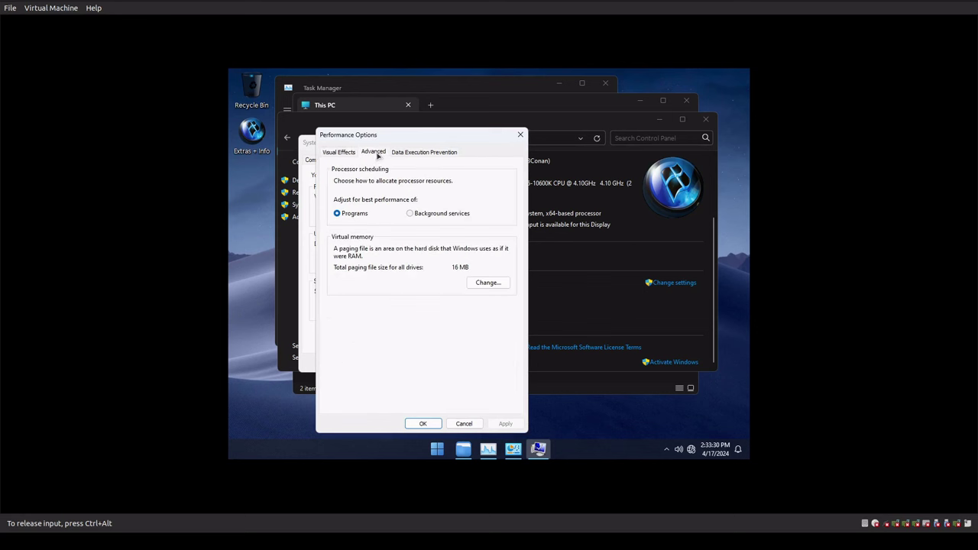
{"action": "left_click", "coordinate": [468, 283]}
{"action": "left_click_drag", "start_coordinate": [422, 290], "coordinate": [369, 289]}
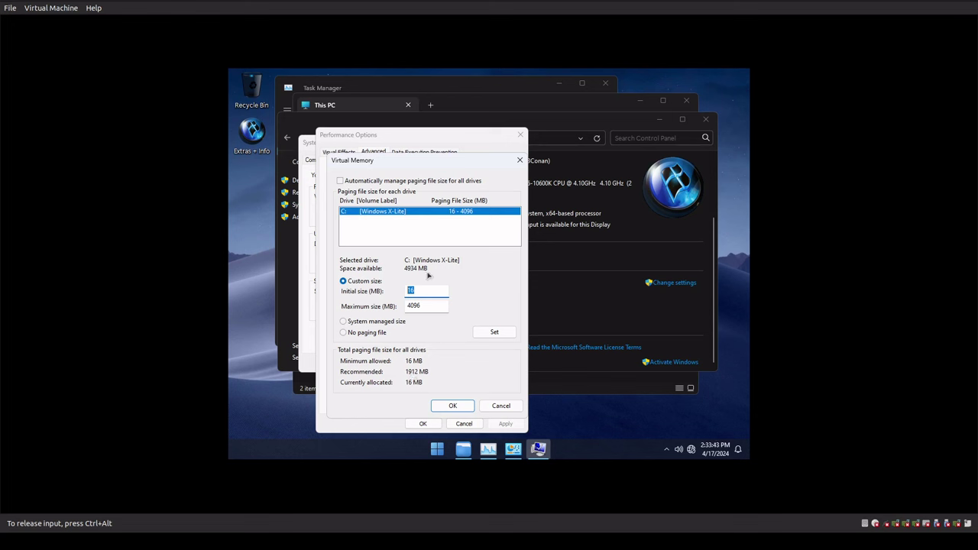
{"action": "left_click", "coordinate": [340, 181]}
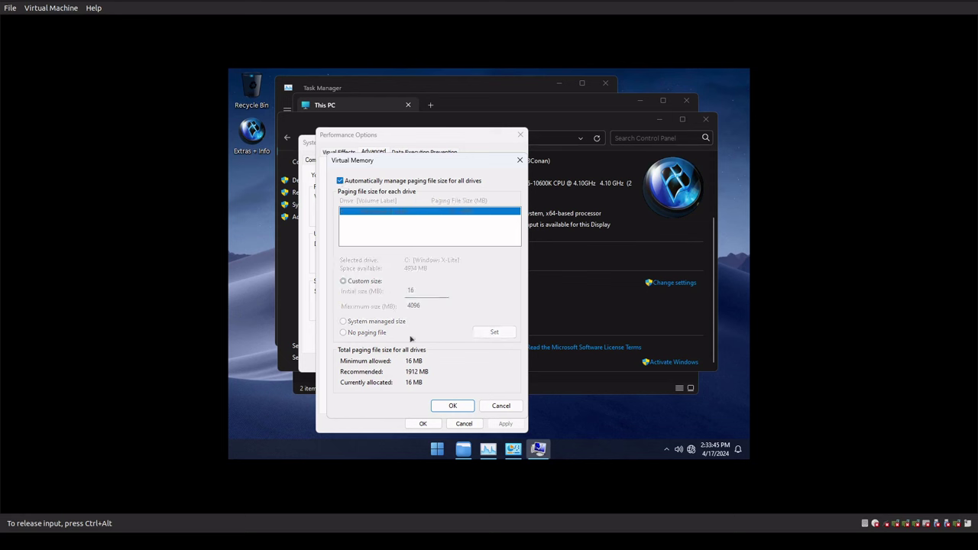
{"action": "left_click", "coordinate": [463, 406]}
{"action": "left_click", "coordinate": [423, 424]}
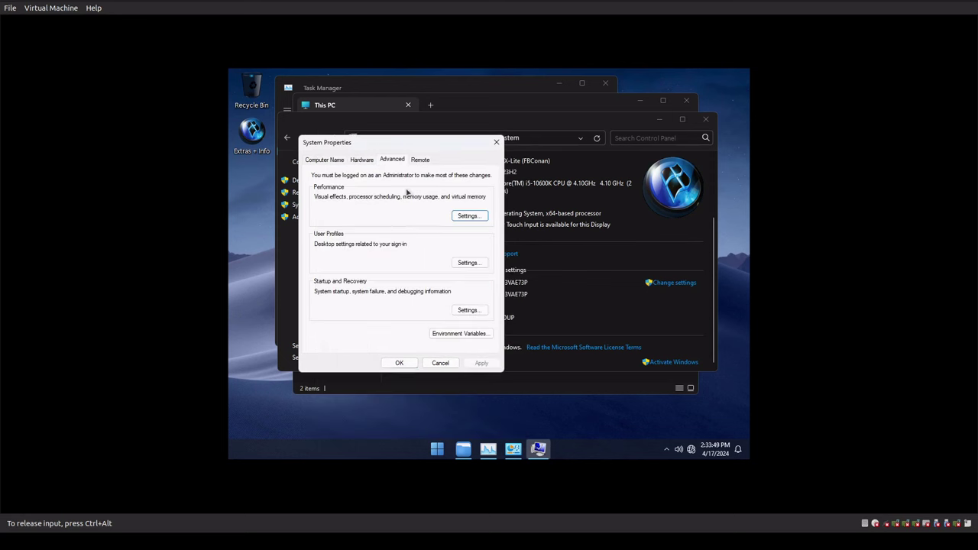
Step: Allow Remote Assistance connections on the Remote tab and apply
{"action": "left_click", "coordinate": [420, 161]}
{"action": "left_click", "coordinate": [350, 191]}
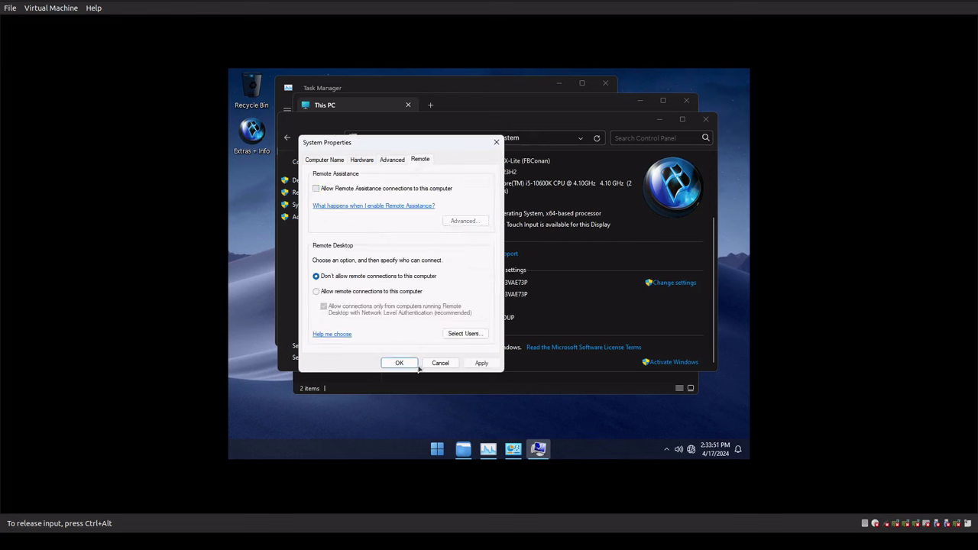
{"action": "left_click", "coordinate": [467, 367]}
{"action": "left_click", "coordinate": [348, 193]}
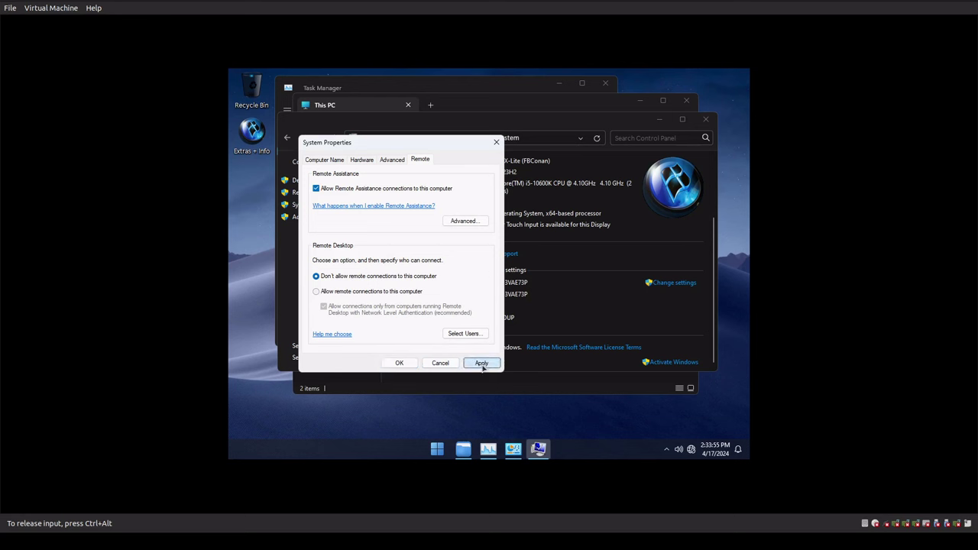
{"action": "left_click", "coordinate": [481, 364]}
Step: Switch drive C's paging file from automatic management to a custom size
{"action": "left_click", "coordinate": [395, 160]}
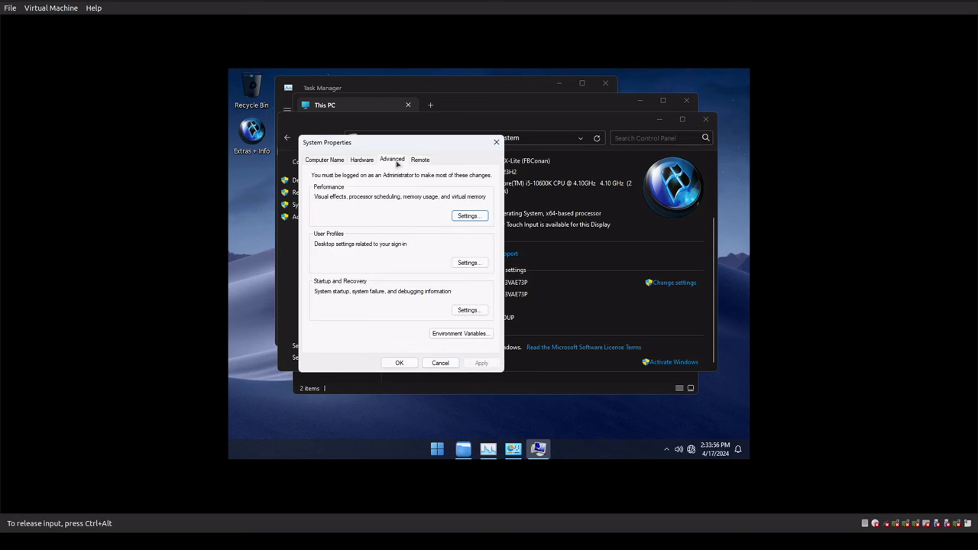
{"action": "left_click", "coordinate": [474, 218]}
{"action": "left_click", "coordinate": [374, 152]}
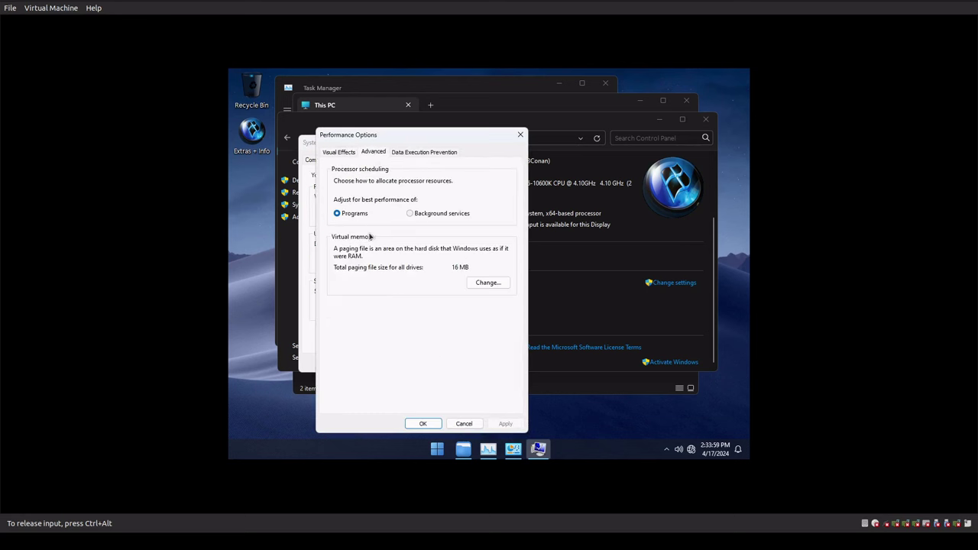
{"action": "left_click", "coordinate": [481, 282]}
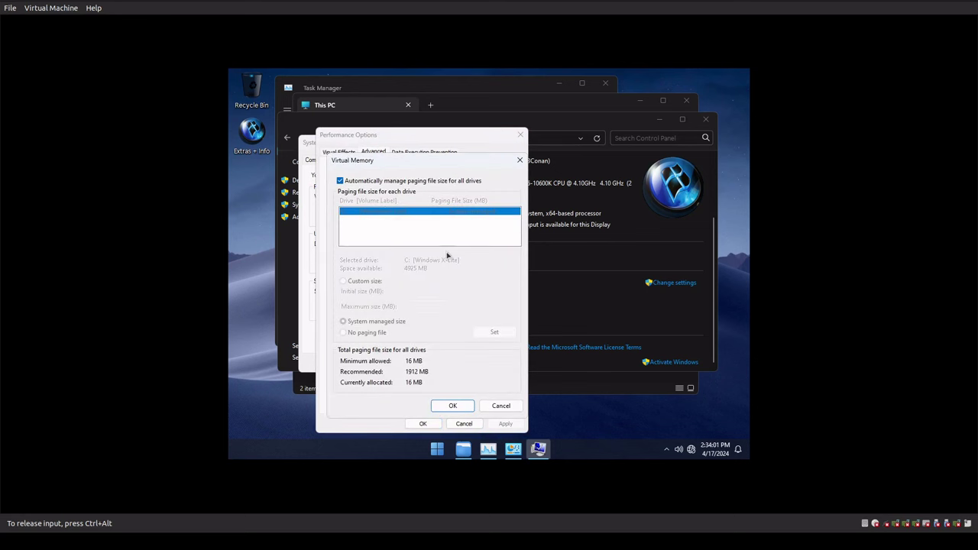
{"action": "left_click", "coordinate": [363, 182]}
{"action": "left_click", "coordinate": [370, 283]}
Step: Give drive C a 16 MB initial and 4128 MB maximum paging file and confirm
{"action": "left_click", "coordinate": [413, 291]}
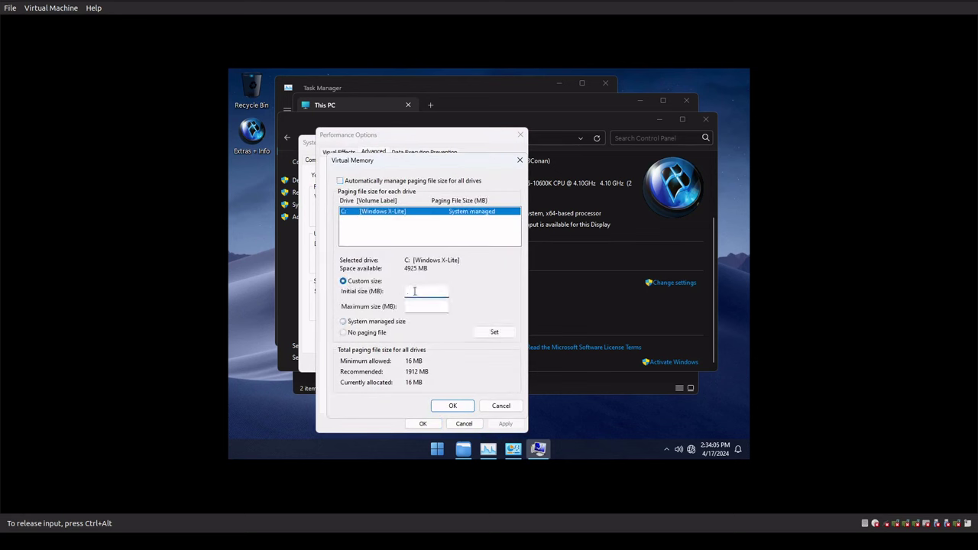
{"action": "type", "text": "136"}
{"action": "key", "text": "BackSpace"}
{"action": "key", "text": "BackSpace"}
{"action": "type", "text": "6"}
{"action": "left_click", "coordinate": [410, 306]}
{"action": "type", "text": "4128"}
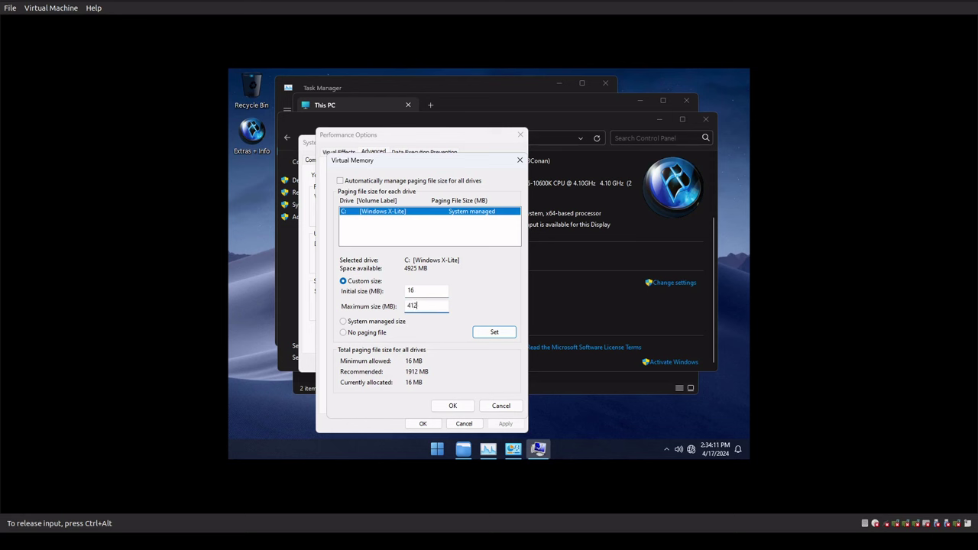
{"action": "left_click", "coordinate": [475, 334]}
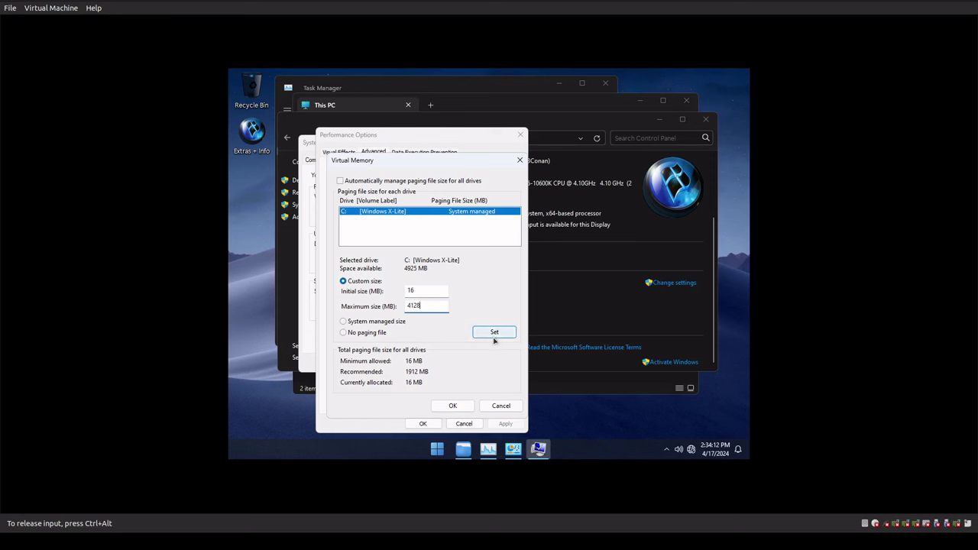
{"action": "left_click", "coordinate": [452, 406]}
{"action": "left_click", "coordinate": [424, 424]}
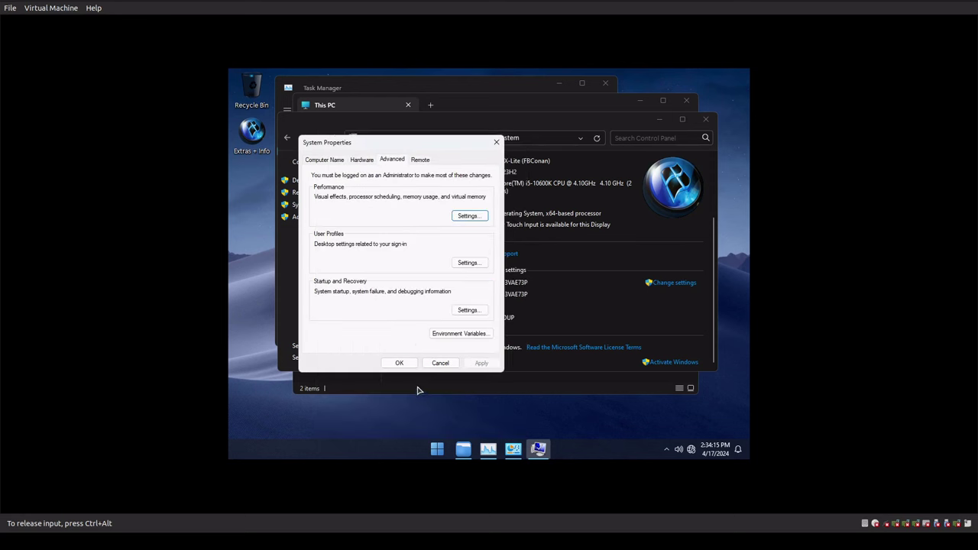
Step: Close System Properties, the Control Panel System window and This PC, revealing the 'XLite - Micro' Nessus report
{"action": "left_click", "coordinate": [406, 366]}
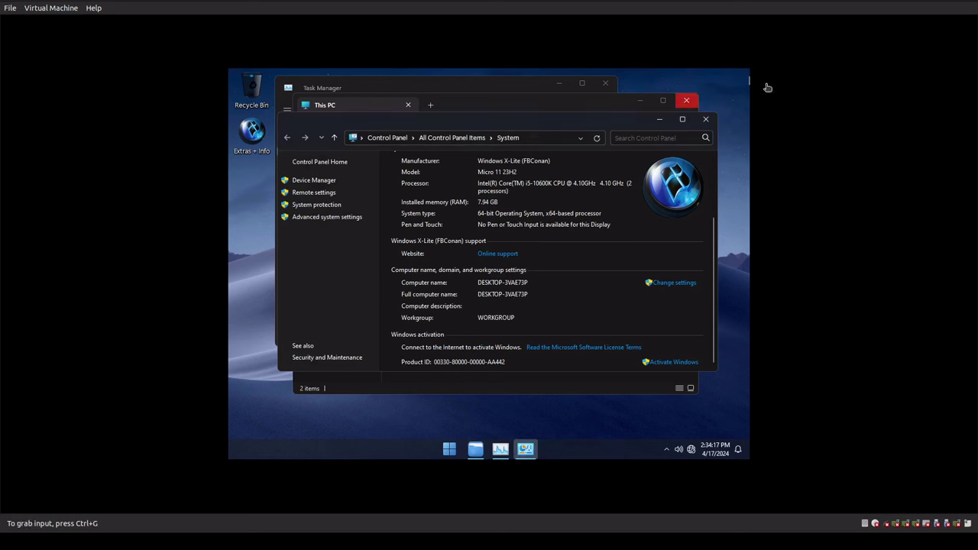
{"action": "left_click", "coordinate": [706, 122]}
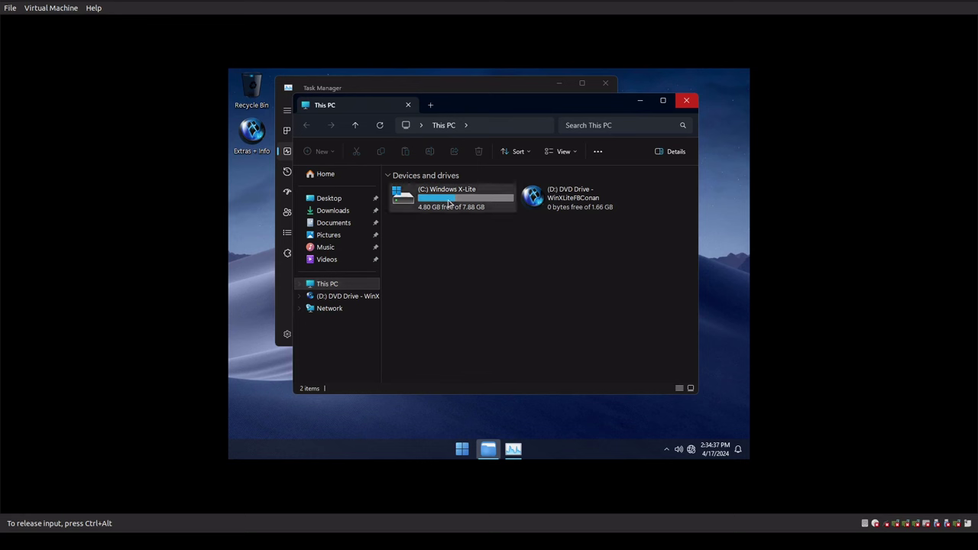
{"action": "left_click", "coordinate": [686, 100]}
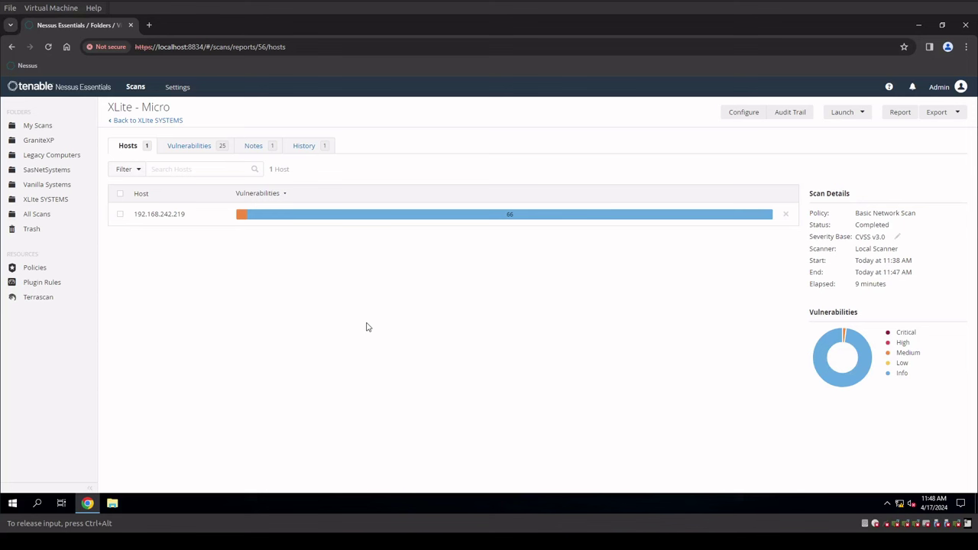
{"action": "mouse_move", "coordinate": [240, 218]}
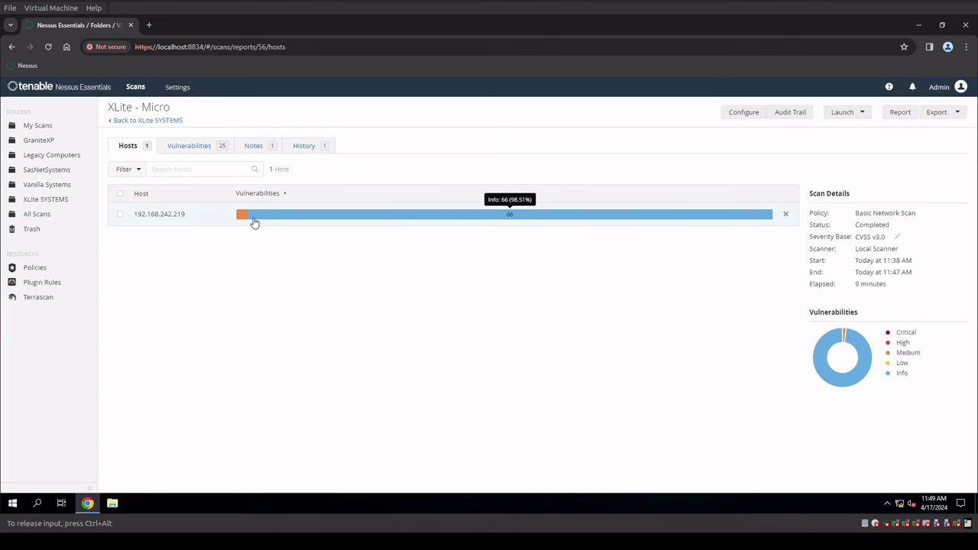
{"action": "mouse_move", "coordinate": [245, 217]}
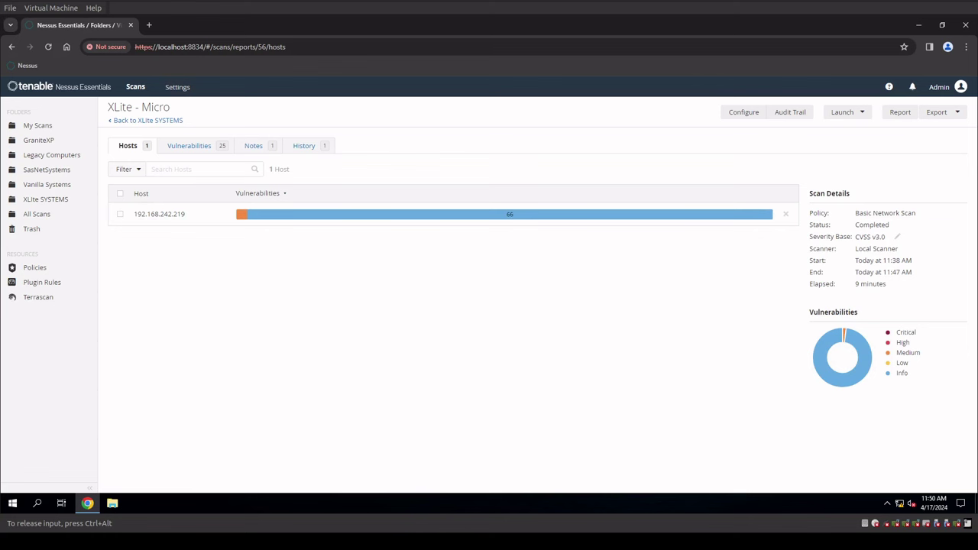
{"action": "left_click", "coordinate": [147, 120]}
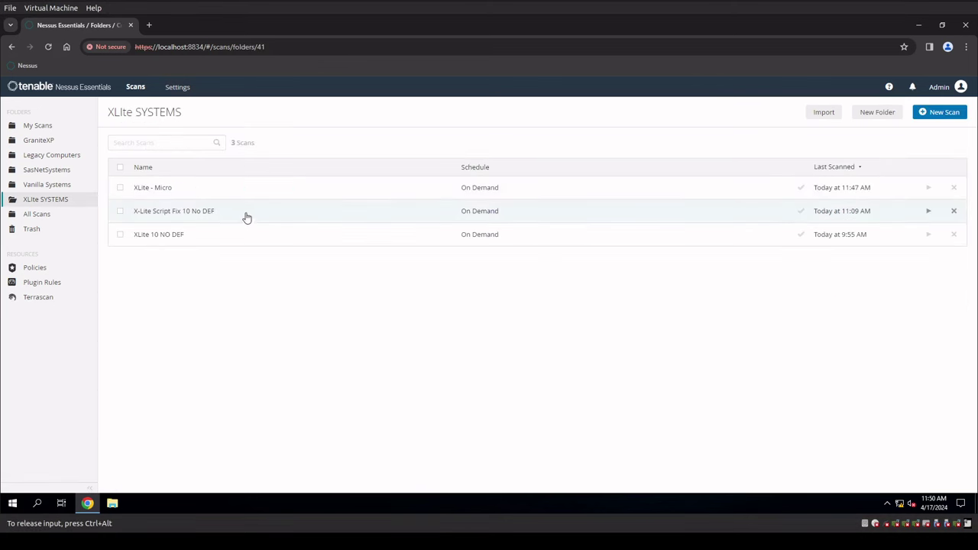
{"action": "left_click", "coordinate": [241, 242]}
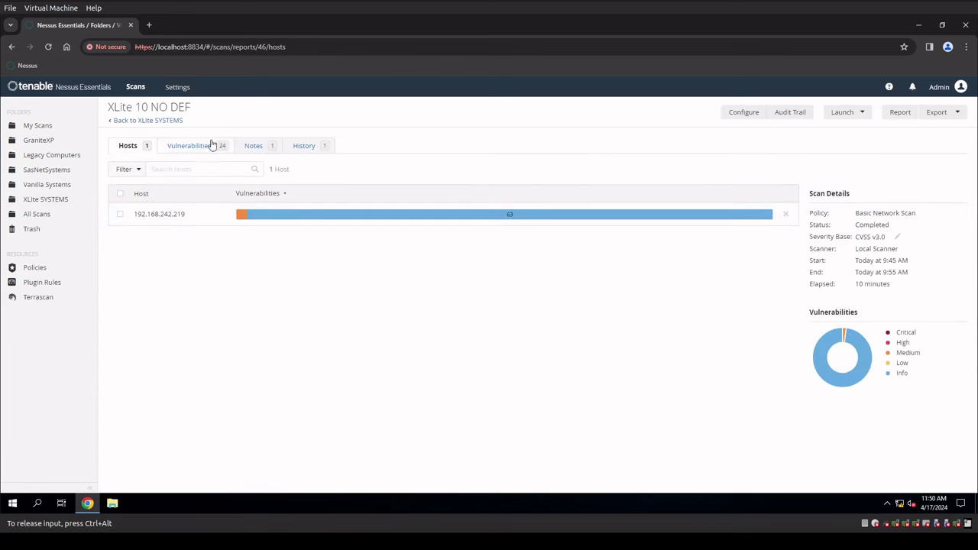
{"action": "left_click", "coordinate": [147, 121]}
{"action": "left_click", "coordinate": [201, 189]}
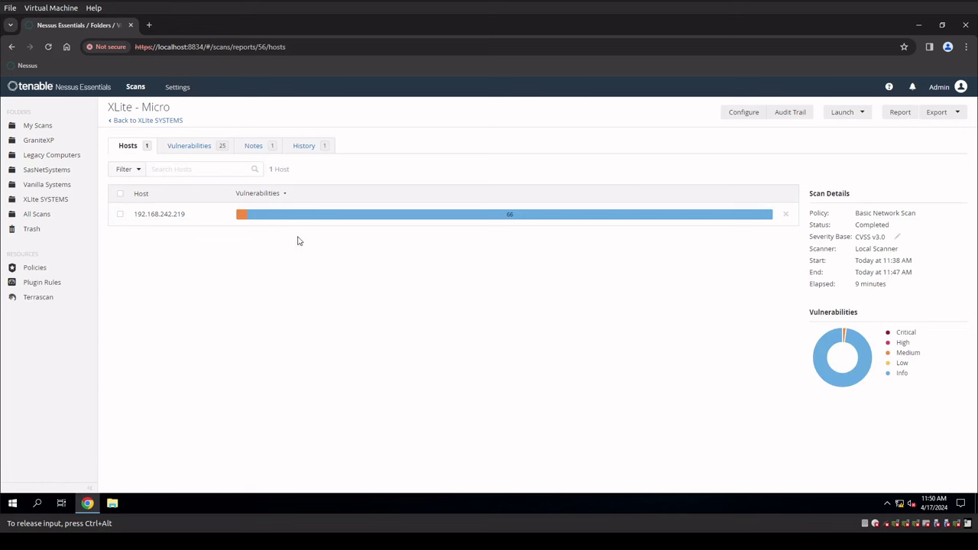